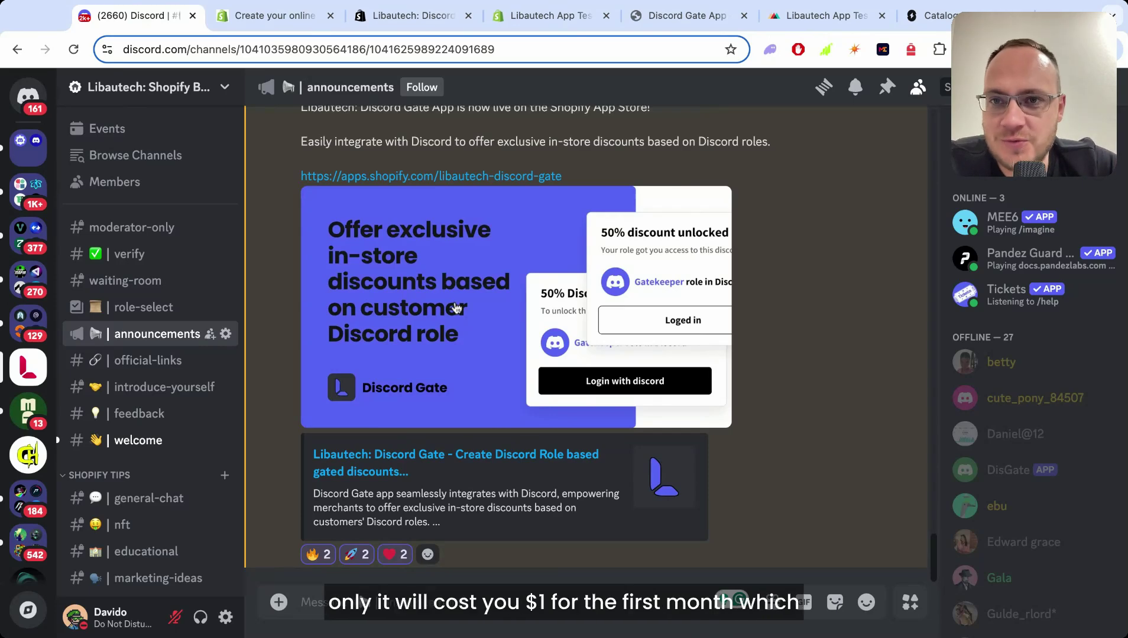
Step: Switch to the Shopify 'Create your online store' €1/month free-trial tab
left_click(269, 15)
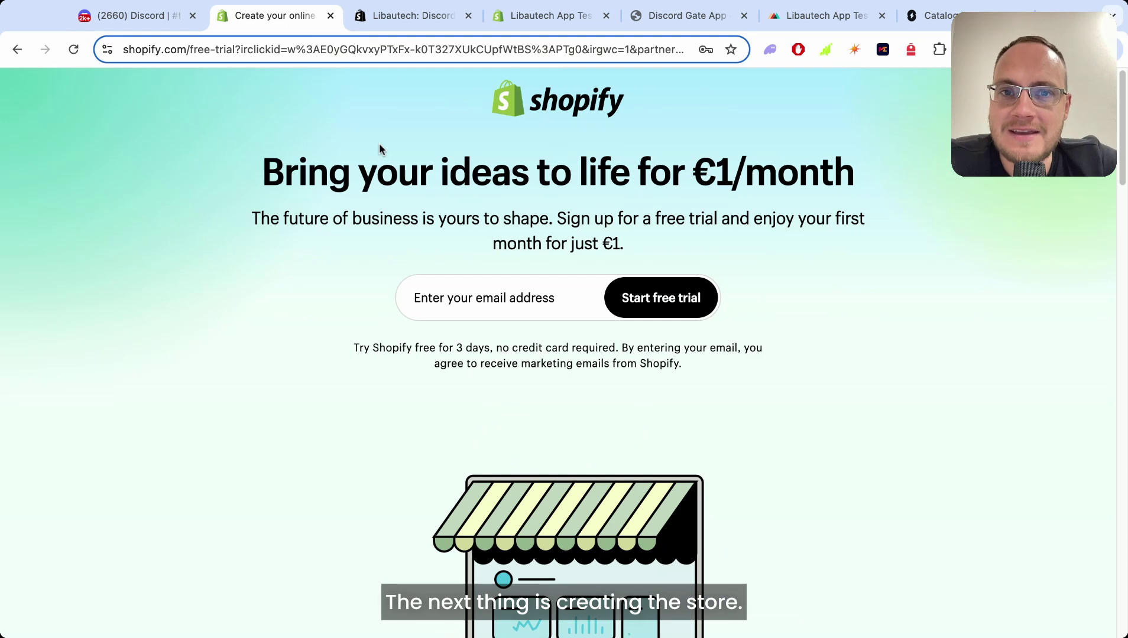
Step: Customize the Libautech App Test store's Dawn theme, then view its products on Printful
left_click(546, 15)
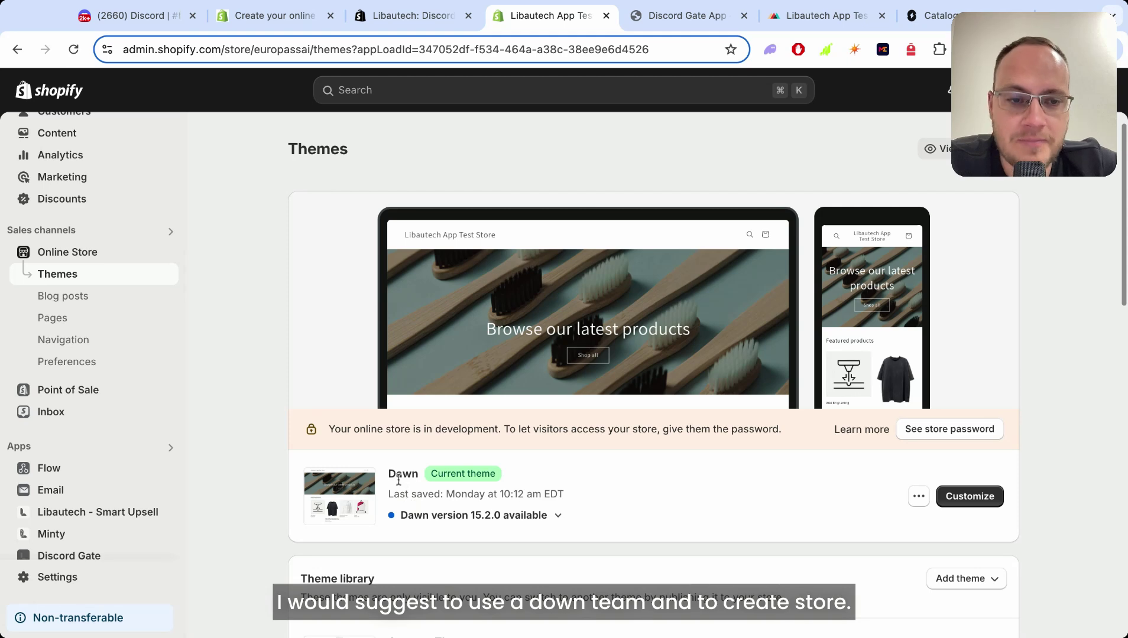
left_click(970, 494)
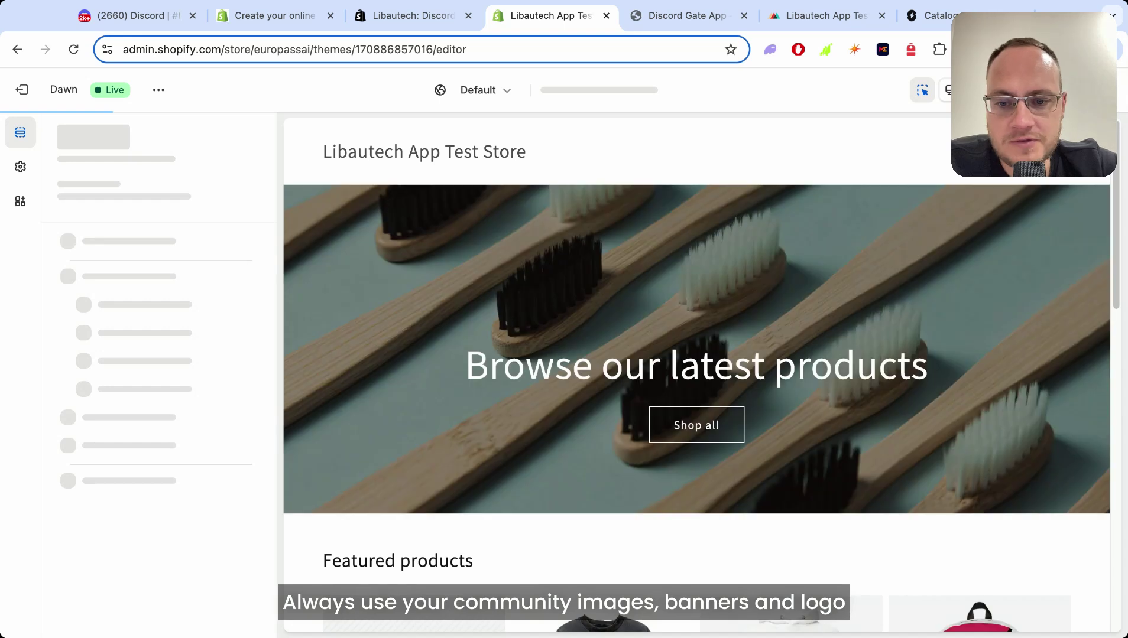
scroll(621, 368, "down", 4)
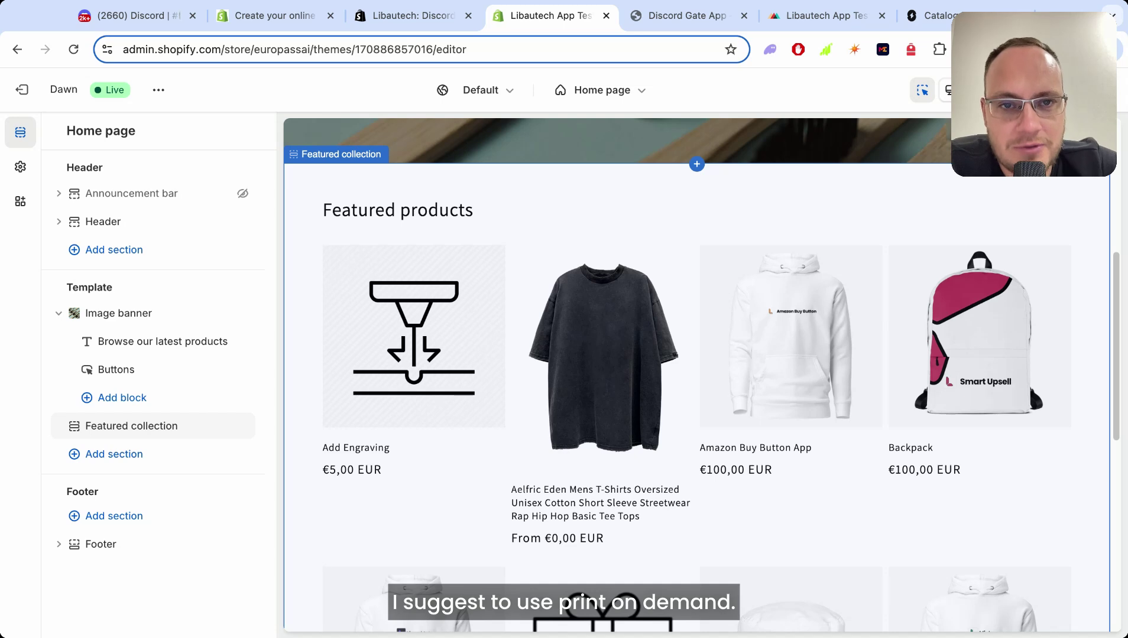
left_click(816, 14)
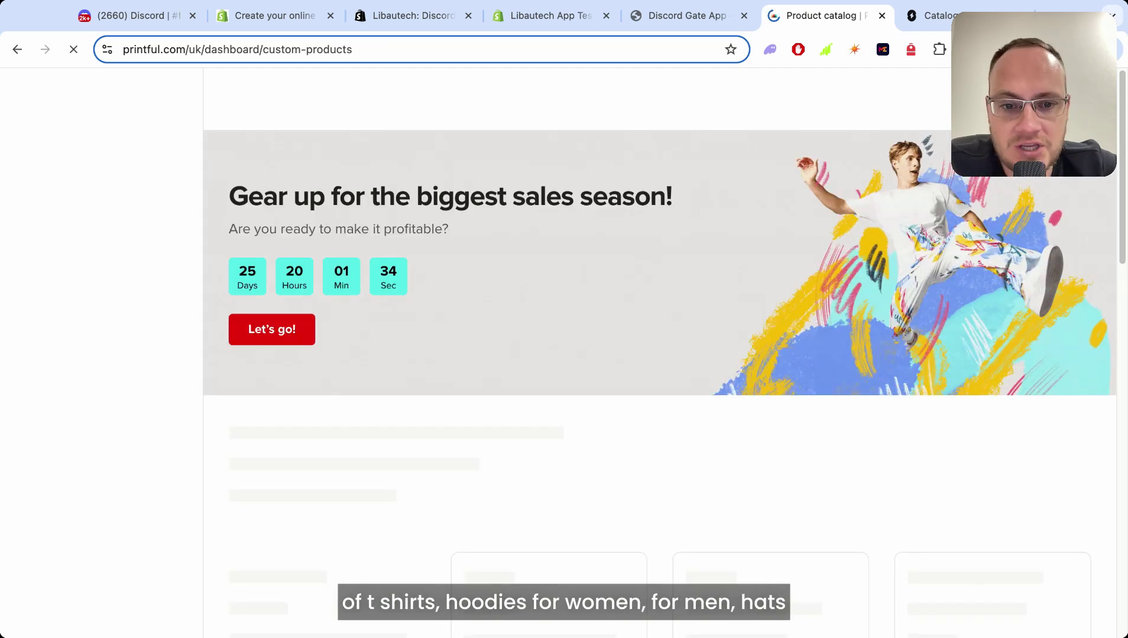
scroll(516, 280, "down", 3)
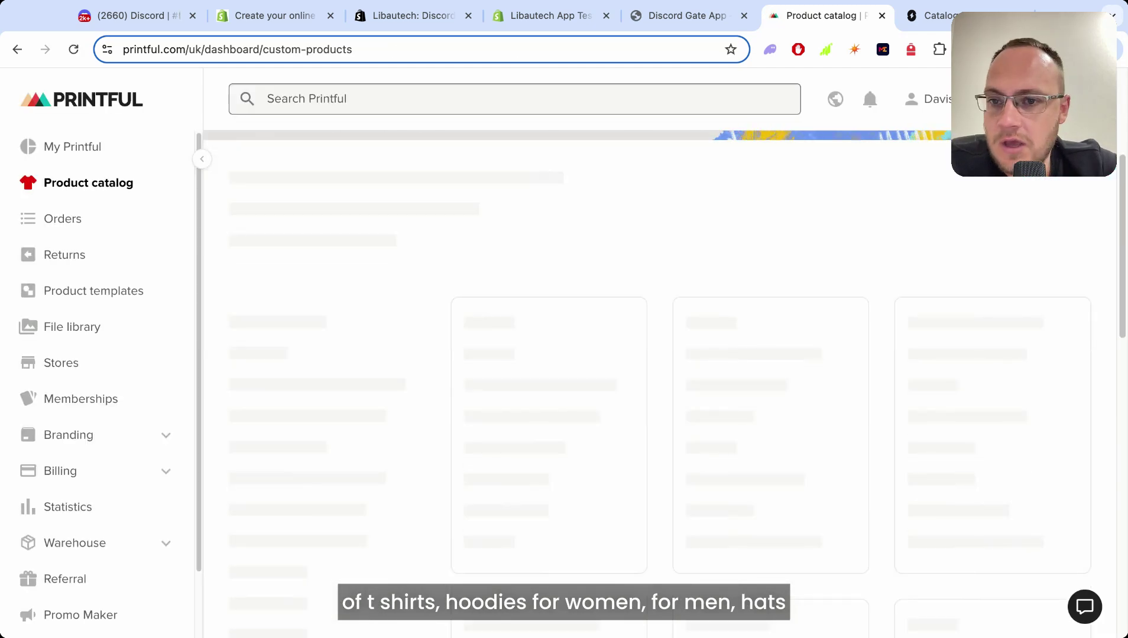
scroll(705, 353, "down", 2)
scroll(317, 305, "down", 3)
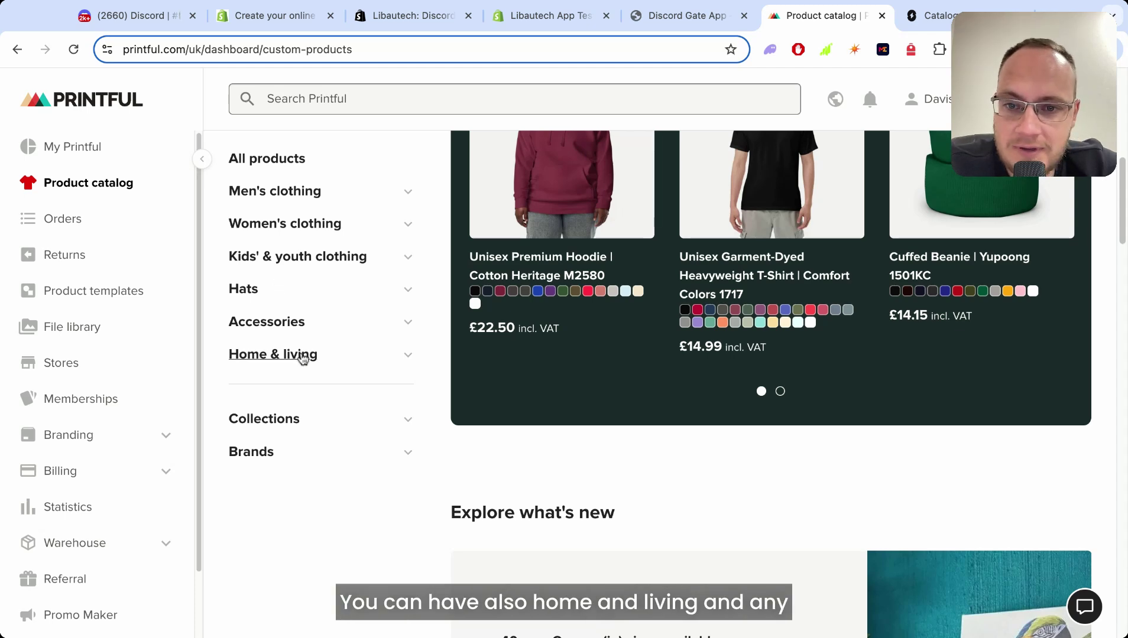
Step: Expand Printful's Home & living categories, then move to Supliful's supplement catalog
left_click(406, 356)
scroll(403, 359, "down", 5)
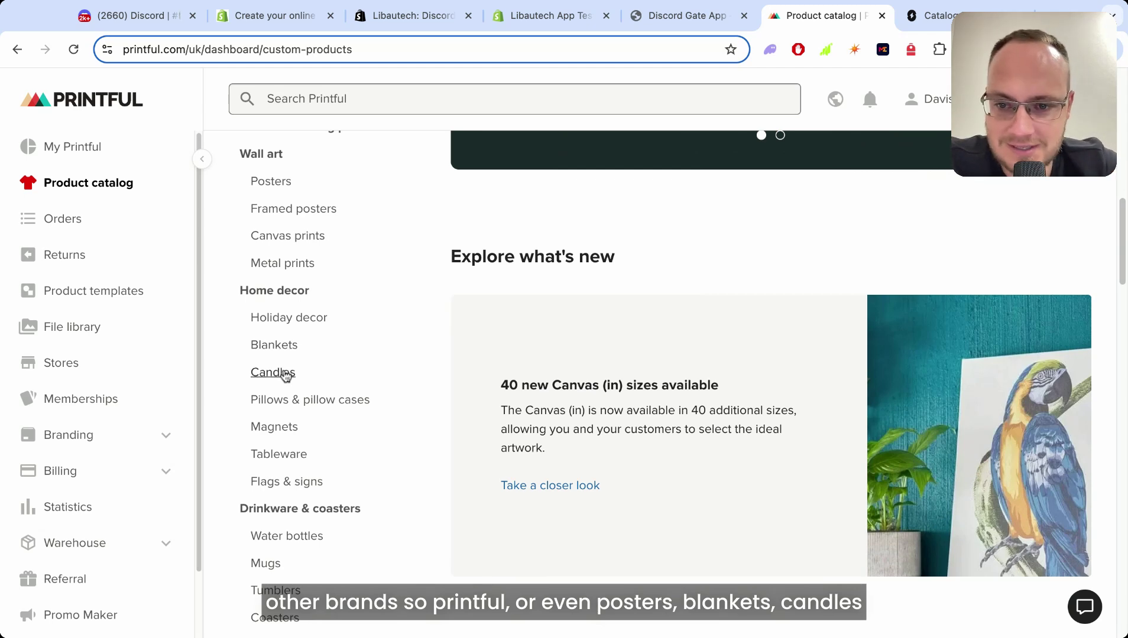
scroll(345, 378, "down", 3)
scroll(346, 377, "up", 15)
scroll(346, 380, "down", 3)
scroll(347, 380, "up", 5)
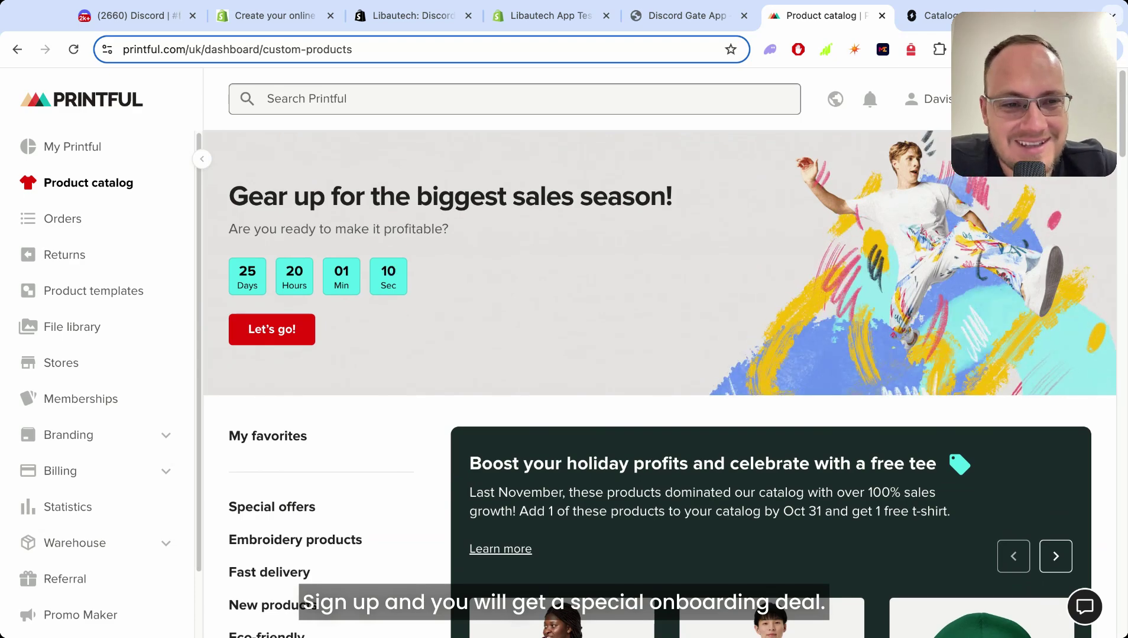
left_click(932, 16)
scroll(528, 339, "down", 2)
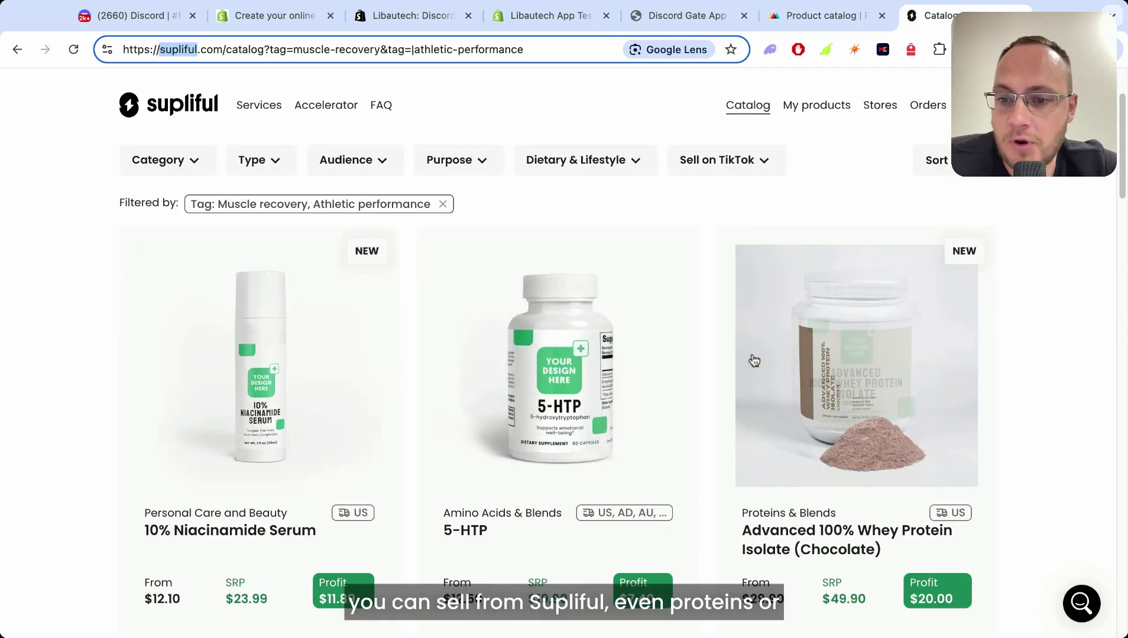
scroll(793, 354, "down", 2)
scroll(794, 353, "down", 6)
scroll(754, 353, "down", 5)
scroll(753, 354, "down", 3)
scroll(753, 353, "down", 4)
scroll(753, 354, "down", 4)
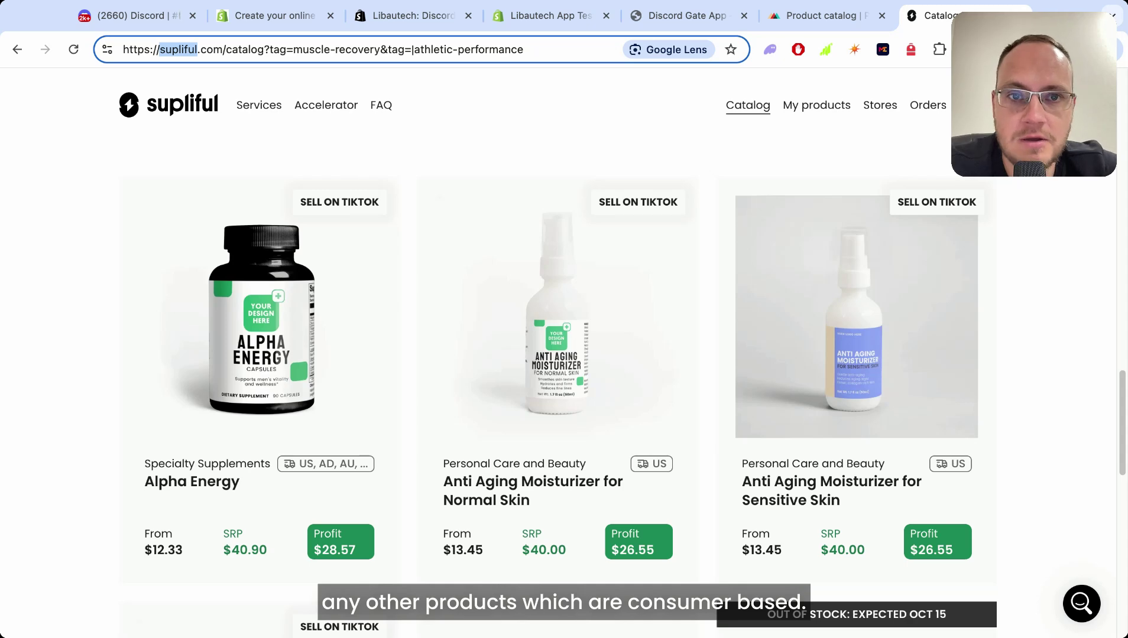
scroll(651, 116, "up", 8)
scroll(651, 115, "up", 5)
scroll(595, 82, "up", 2)
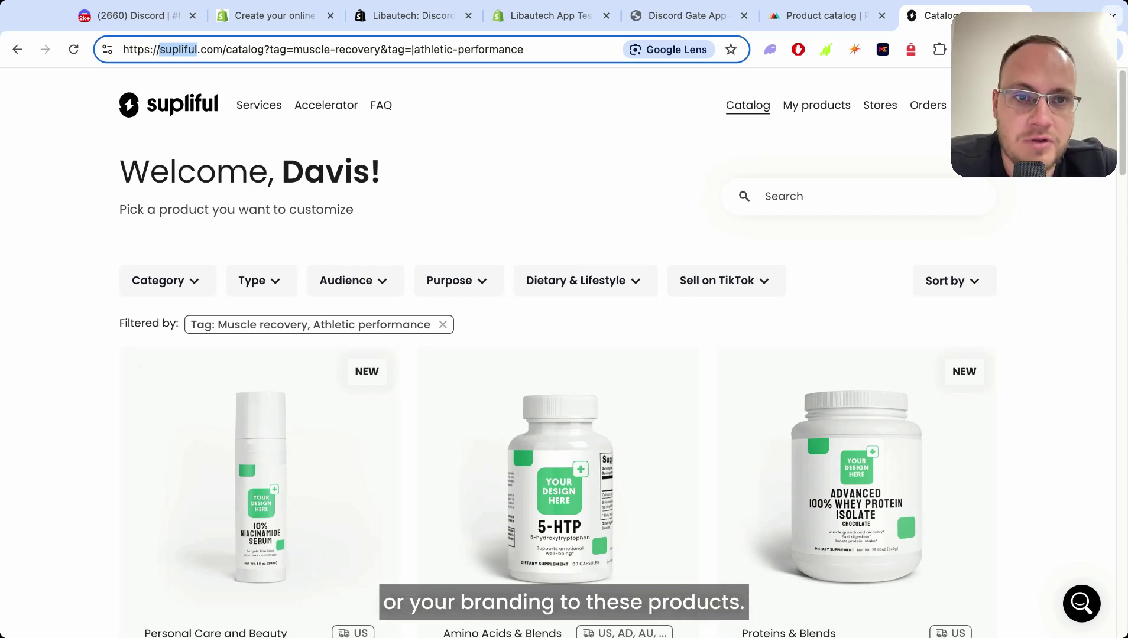
Step: Cycle through the Printful, Discord Gate App and Supliful tabs, ending on Printful's catalog
left_click(819, 15)
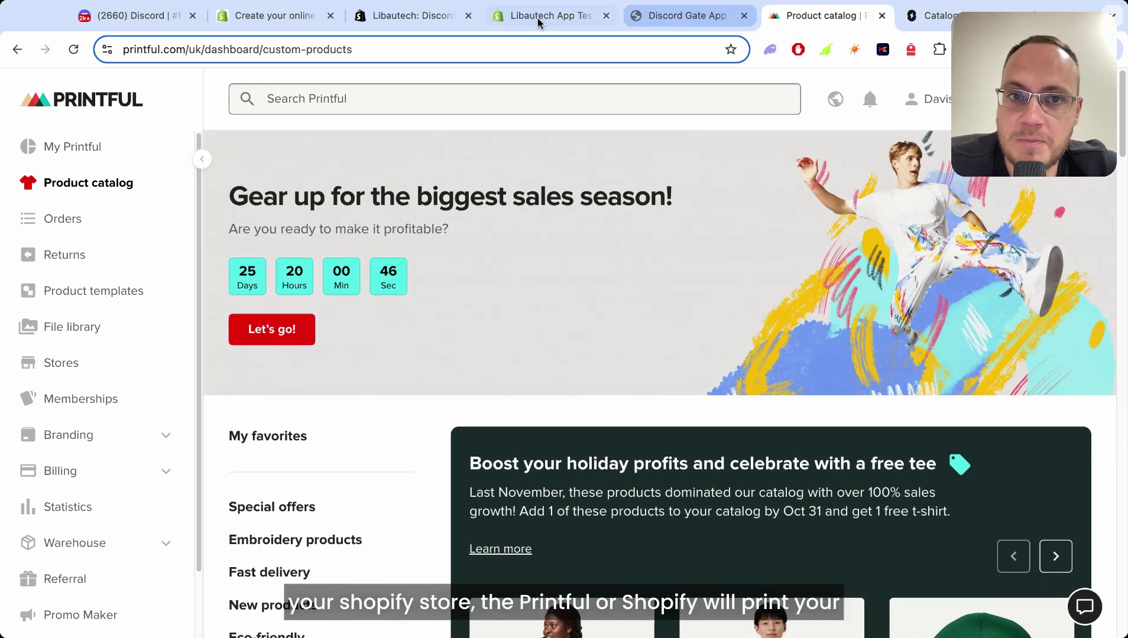
left_click(651, 15)
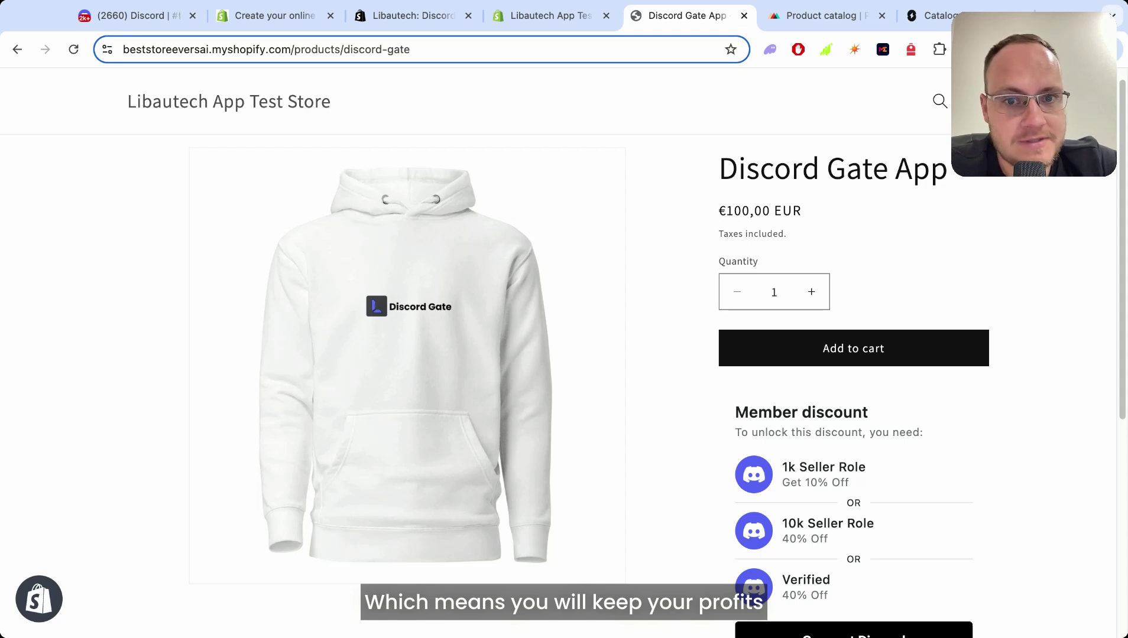
left_click(858, 10)
left_click(939, 15)
scroll(647, 380, "down", 5)
scroll(794, 459, "down", 1)
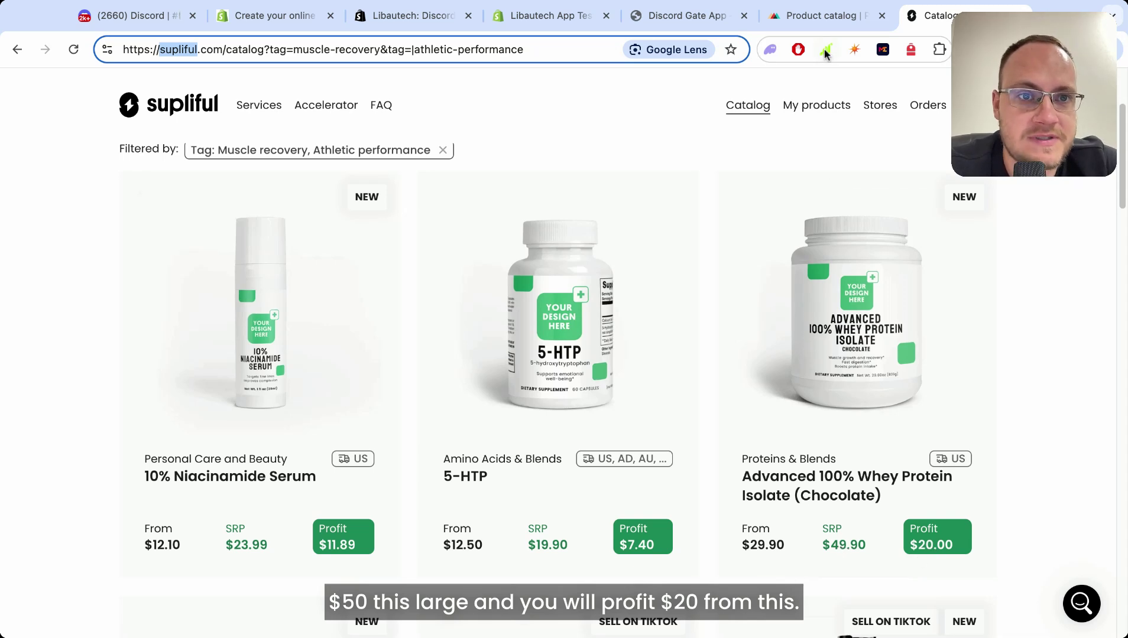
left_click(821, 16)
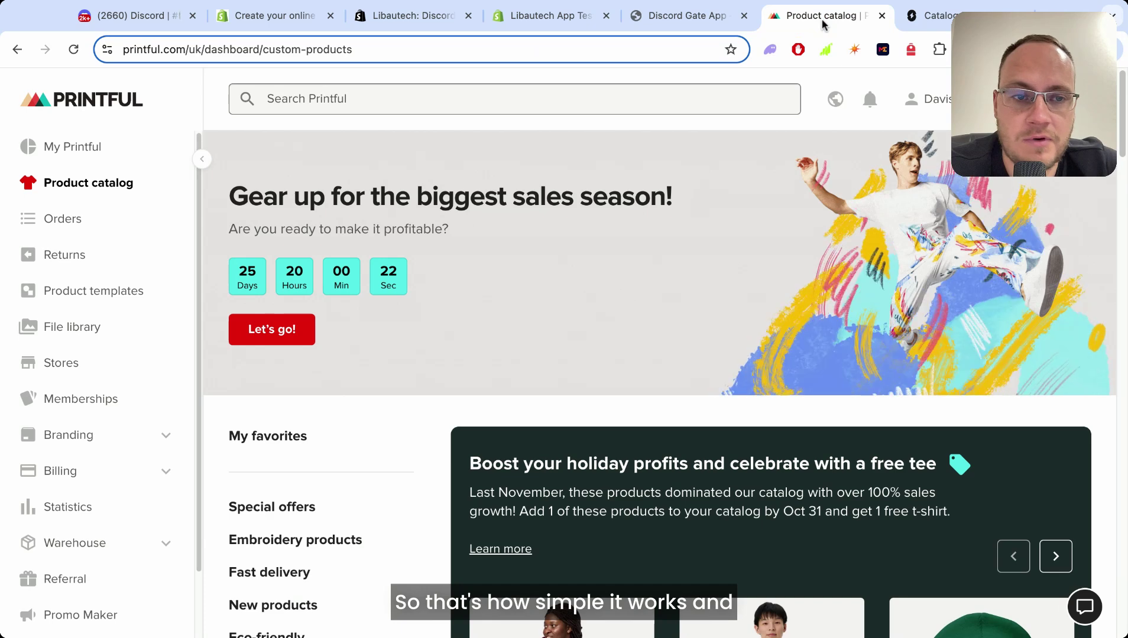
Step: Browse the Discord Gate page and app listing, select its URL, then go to Discord
left_click(687, 16)
scroll(675, 197, "down", 2)
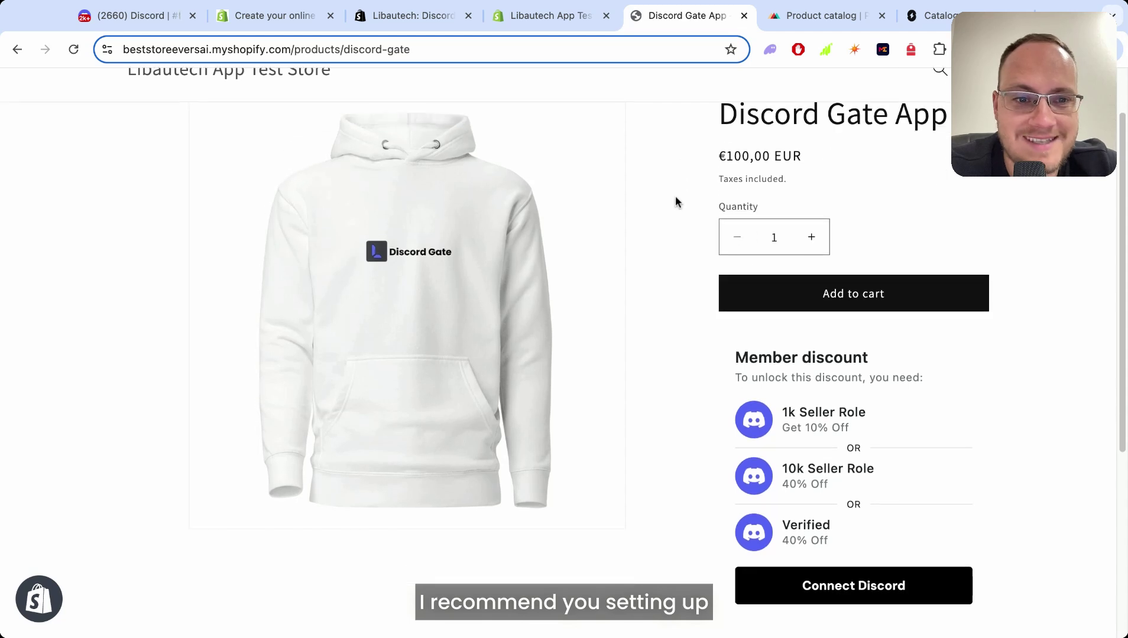
scroll(675, 195, "down", 2)
scroll(692, 258, "up", 2)
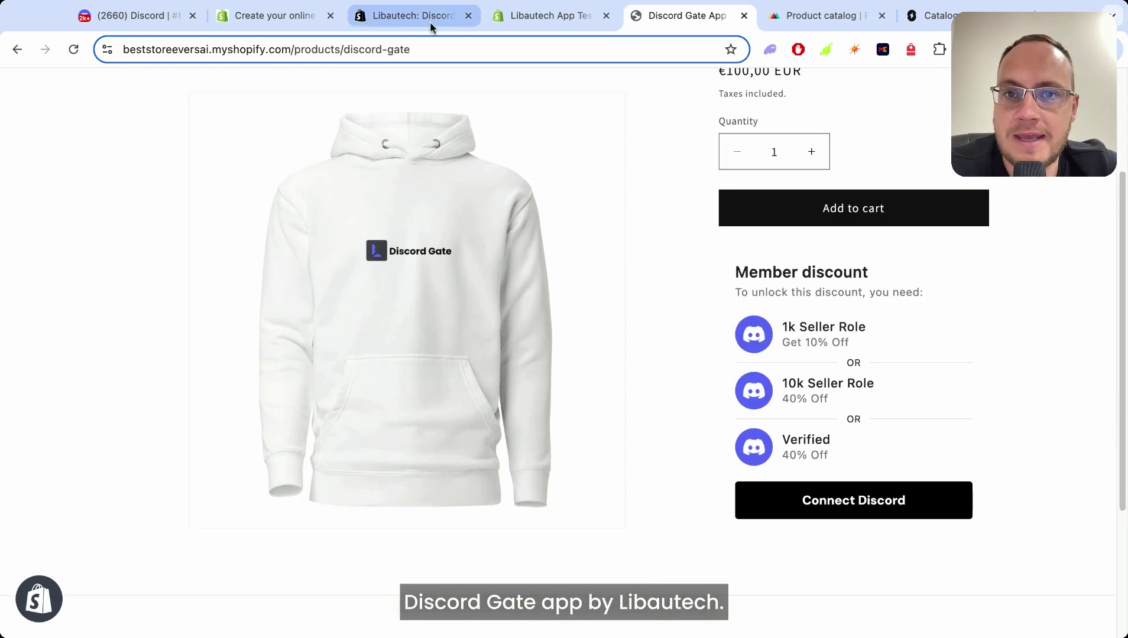
left_click(411, 15)
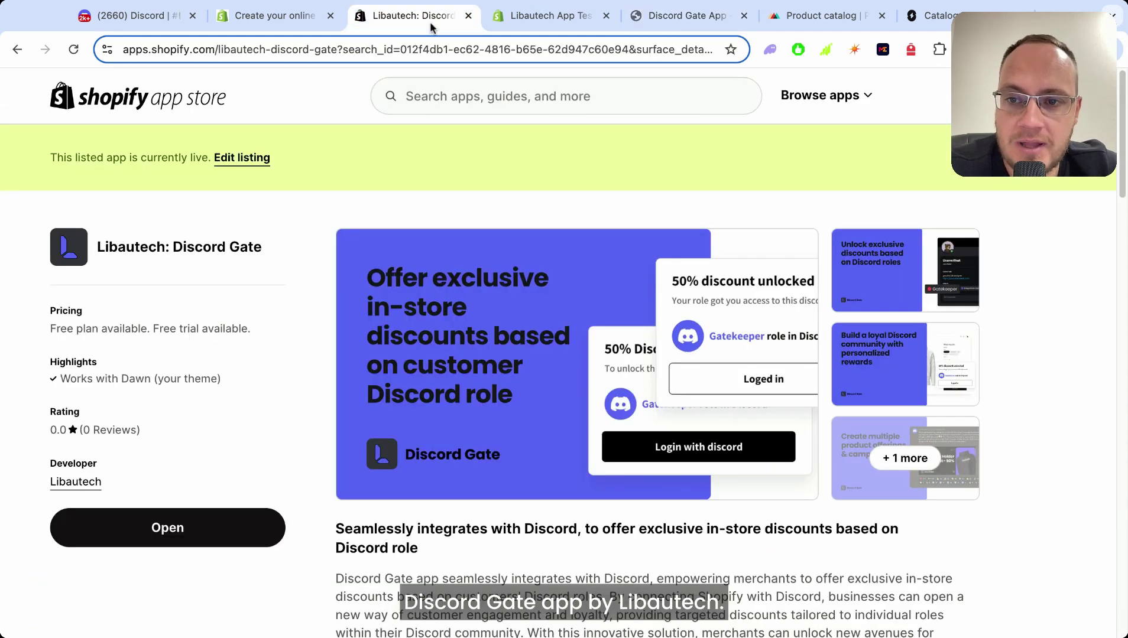
left_click(663, 24)
scroll(684, 229, "up", 2)
scroll(685, 231, "up", 2)
scroll(686, 231, "up", 2)
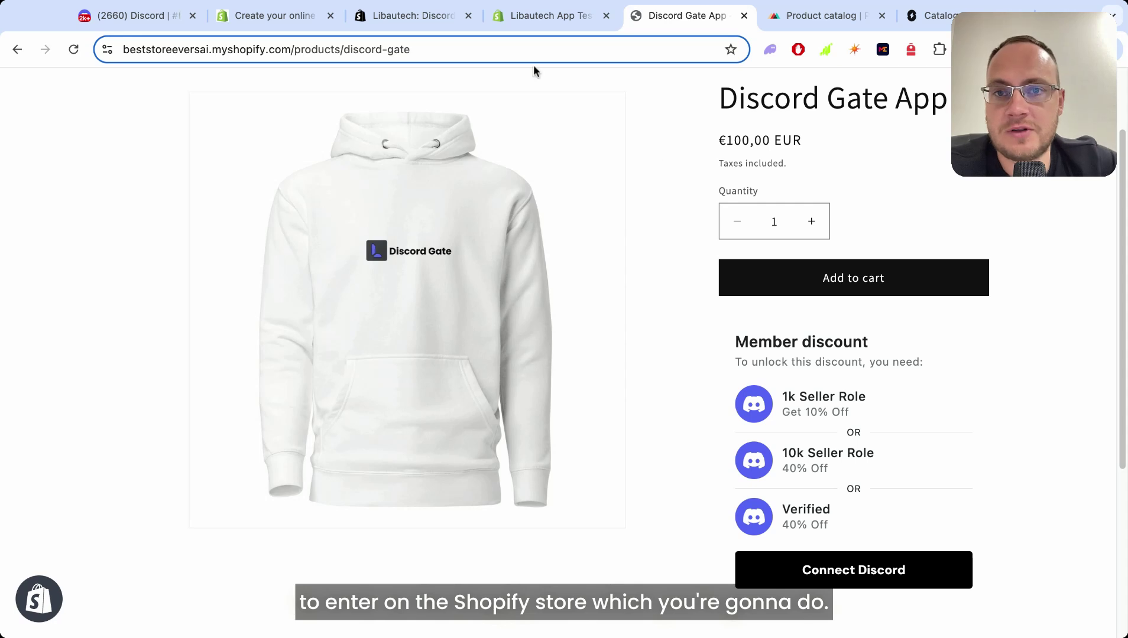
left_click(481, 48)
left_click(132, 16)
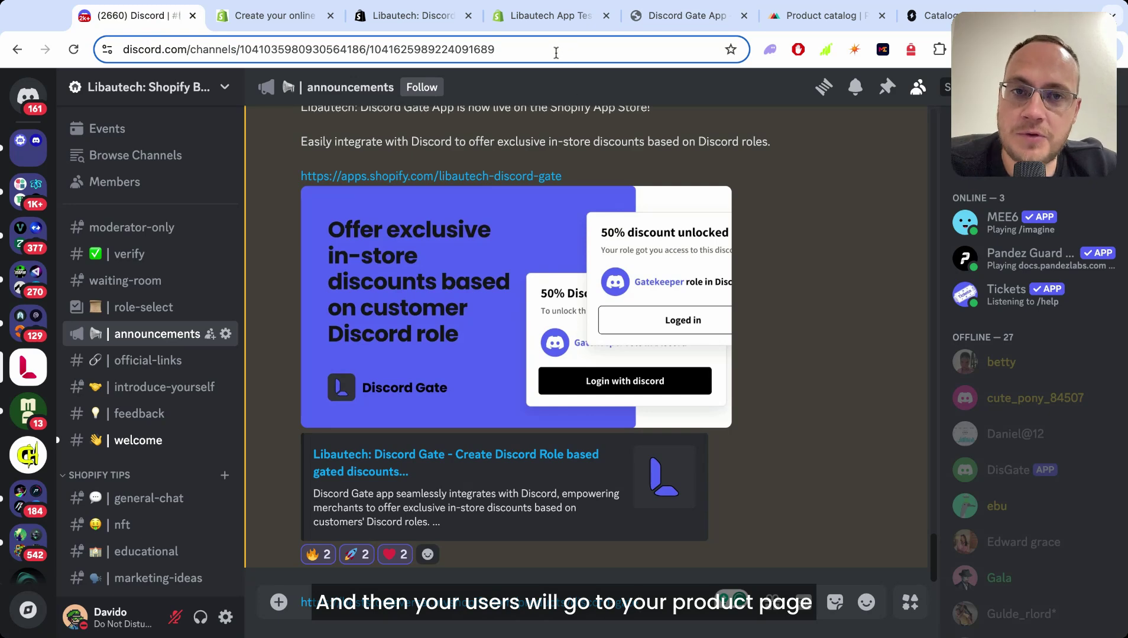
Step: Try Connect Discord on the hoodie page, then back out of the DisGate authorization
left_click(686, 15)
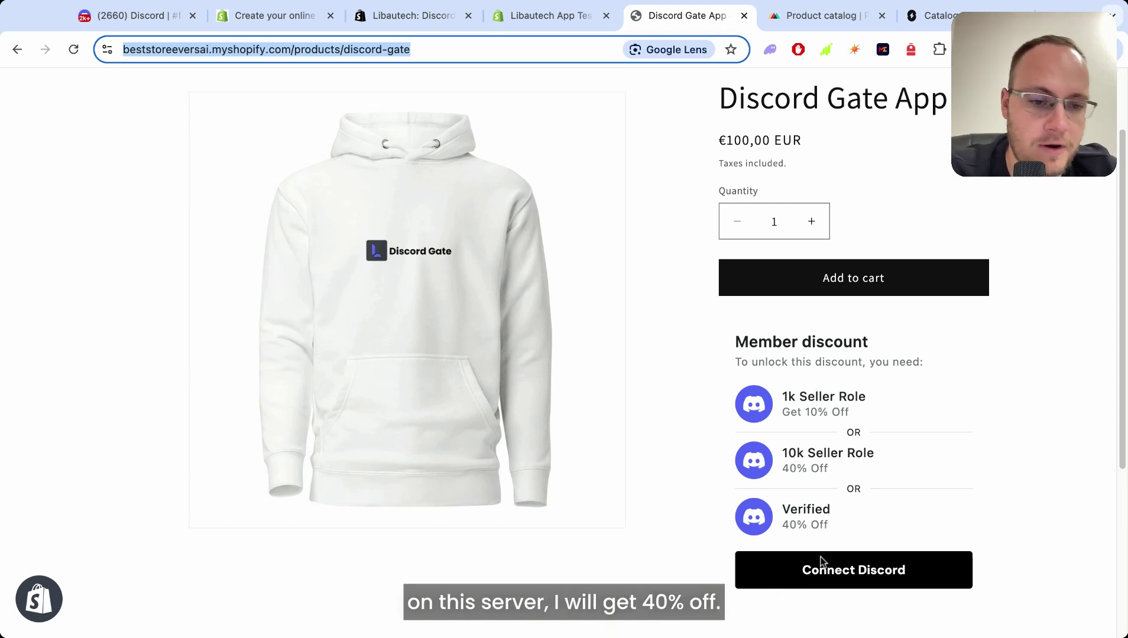
left_click(830, 572)
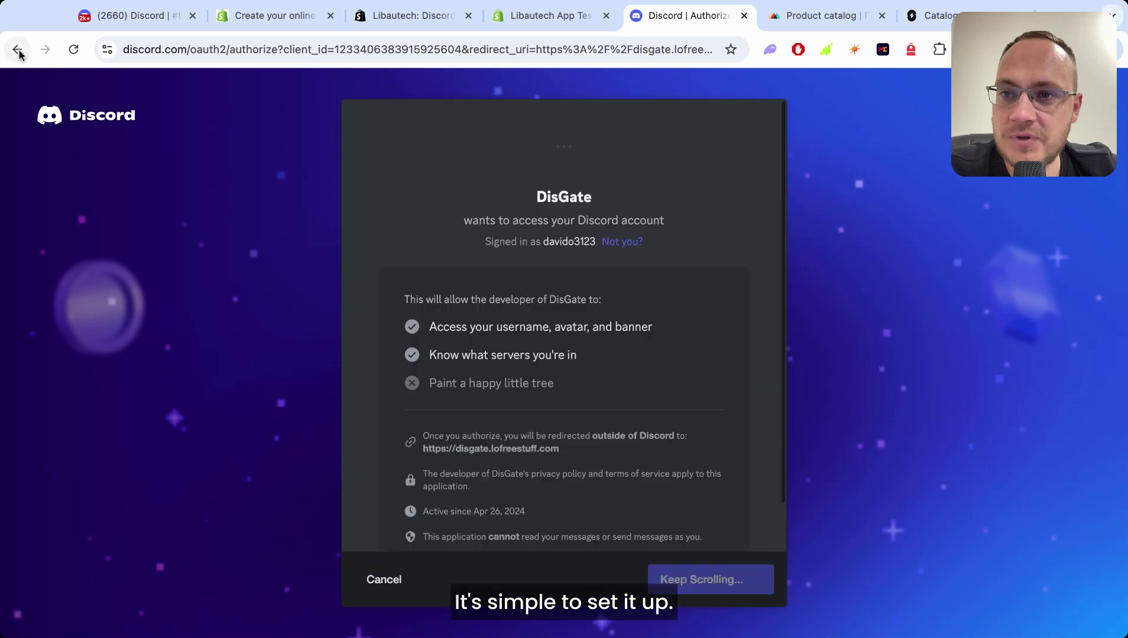
left_click(546, 15)
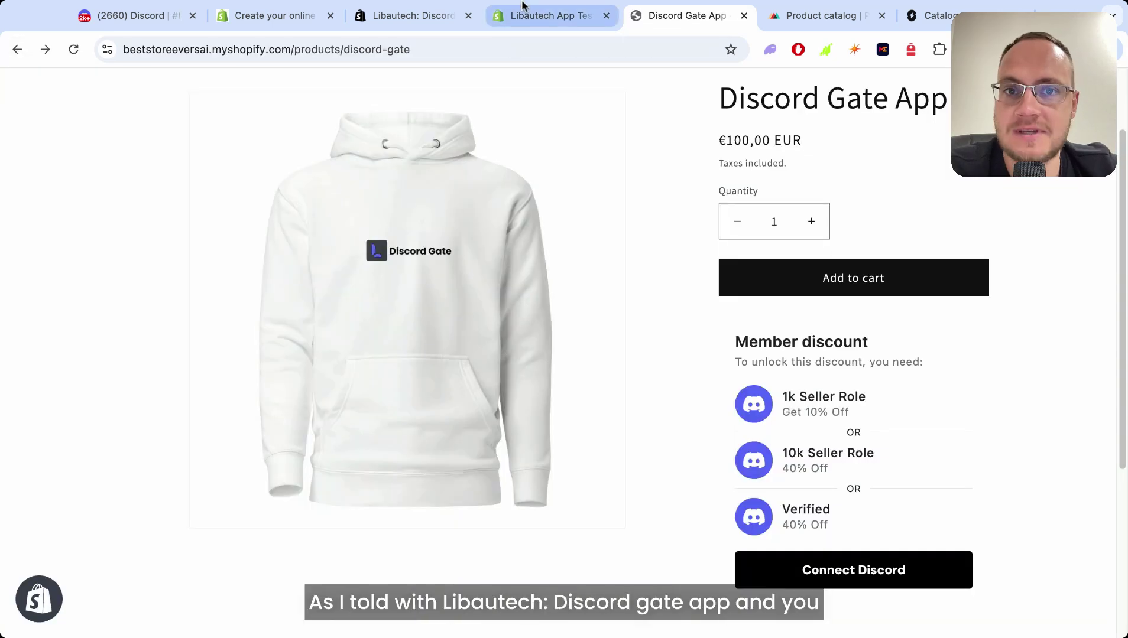
Step: Flip through the app listing, Printful and Discord tabs, ending on Shopify's €1/month trial page
left_click(546, 14)
left_click(414, 15)
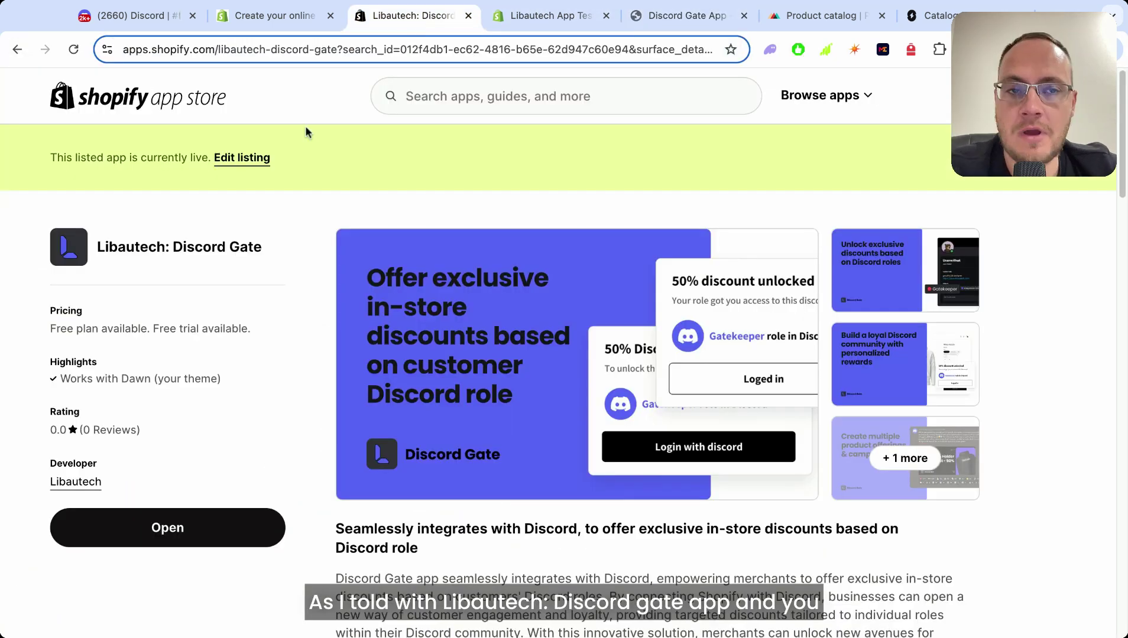
left_click(819, 15)
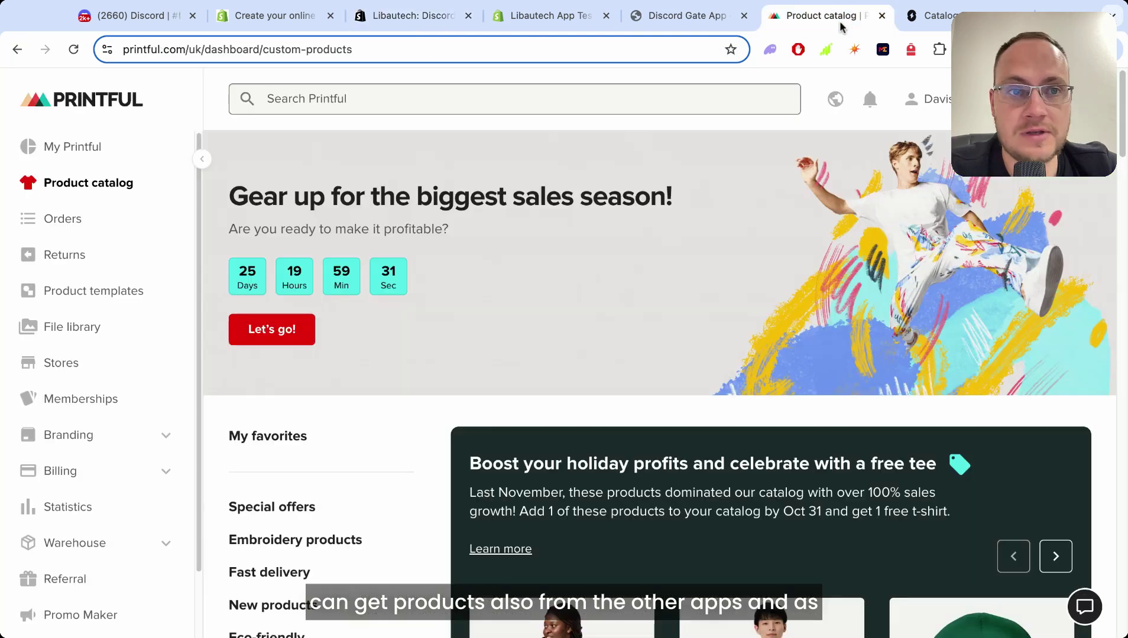
left_click(415, 16)
left_click(274, 15)
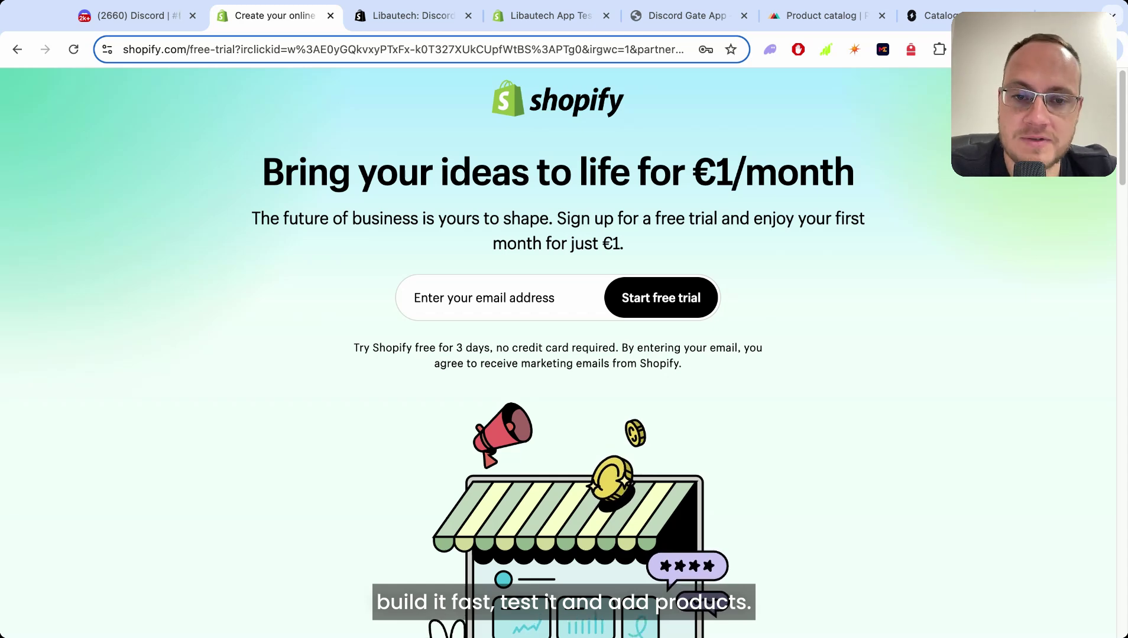
left_click(132, 15)
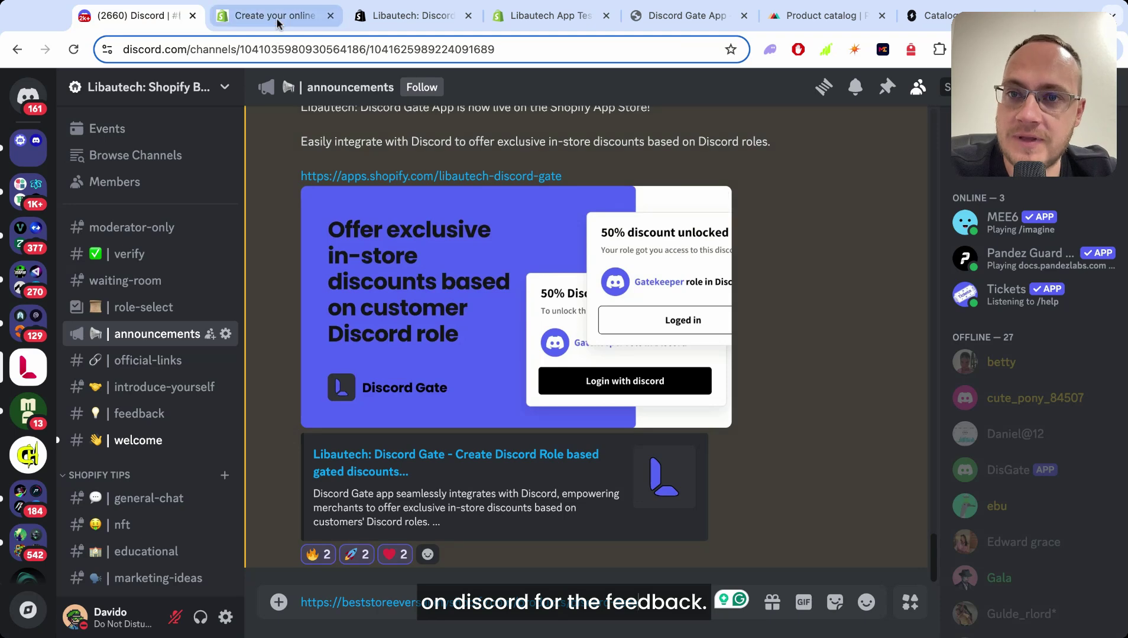
left_click(276, 17)
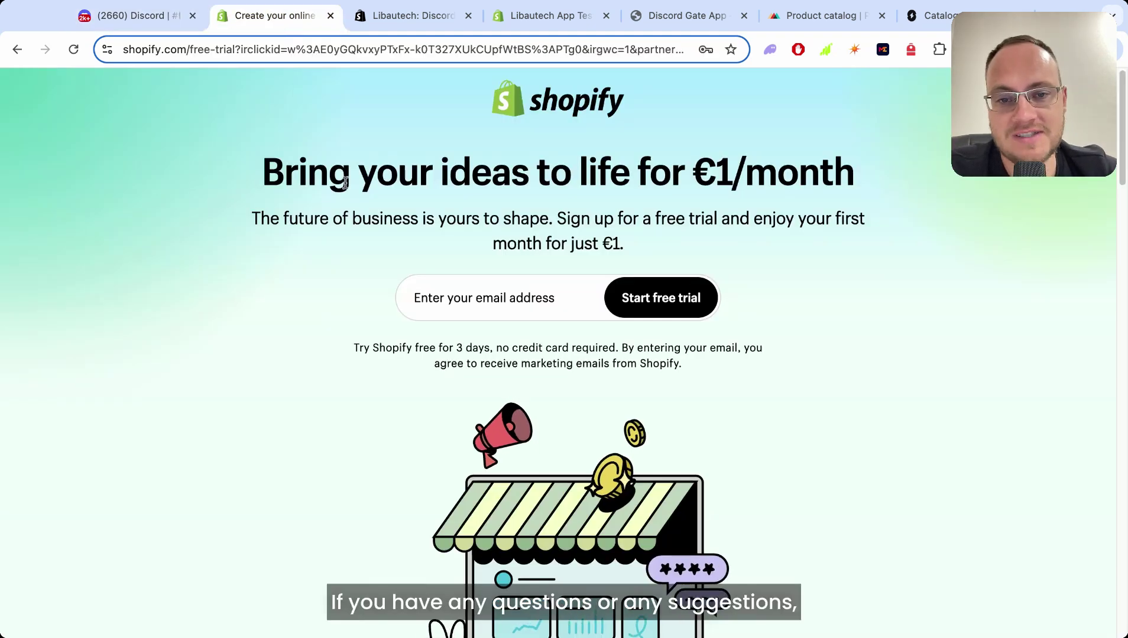